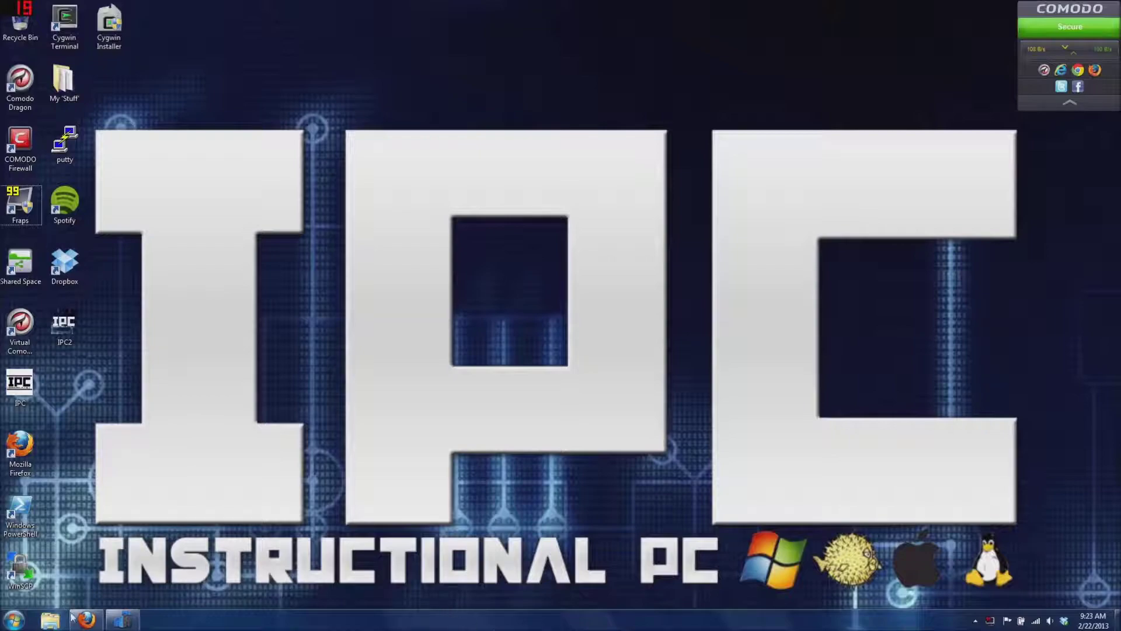
# - Launch Firefox and select Adblock Plus in the Add-ons Manager's installed extensions list
pyautogui.moveTo(58, 607); pyautogui.dragTo(69, 580)
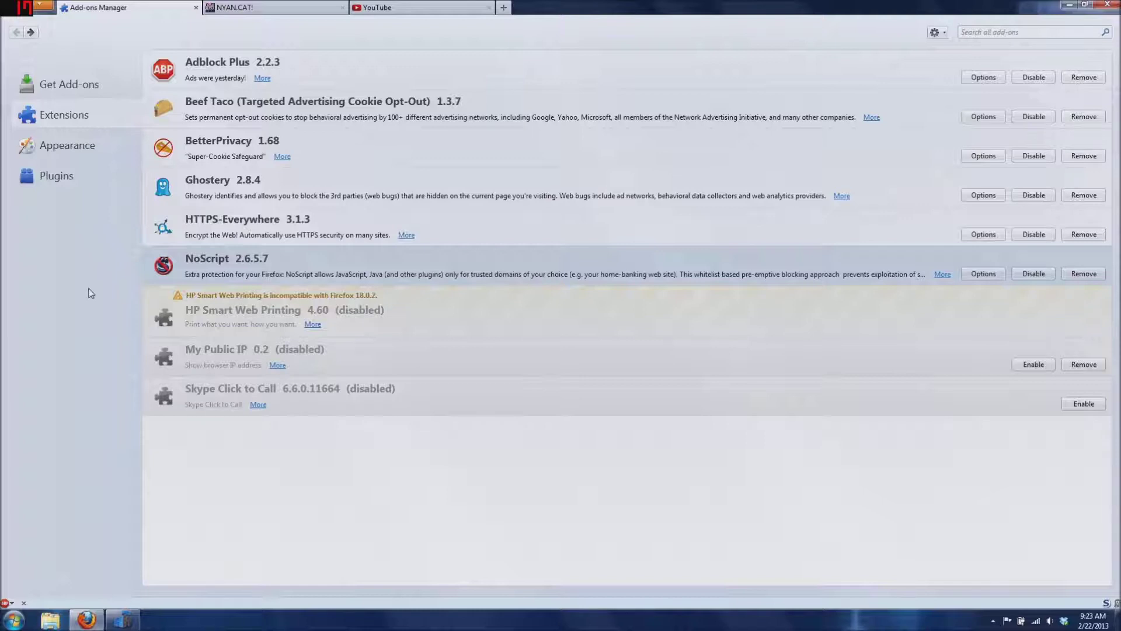
pyautogui.click(193, 79)
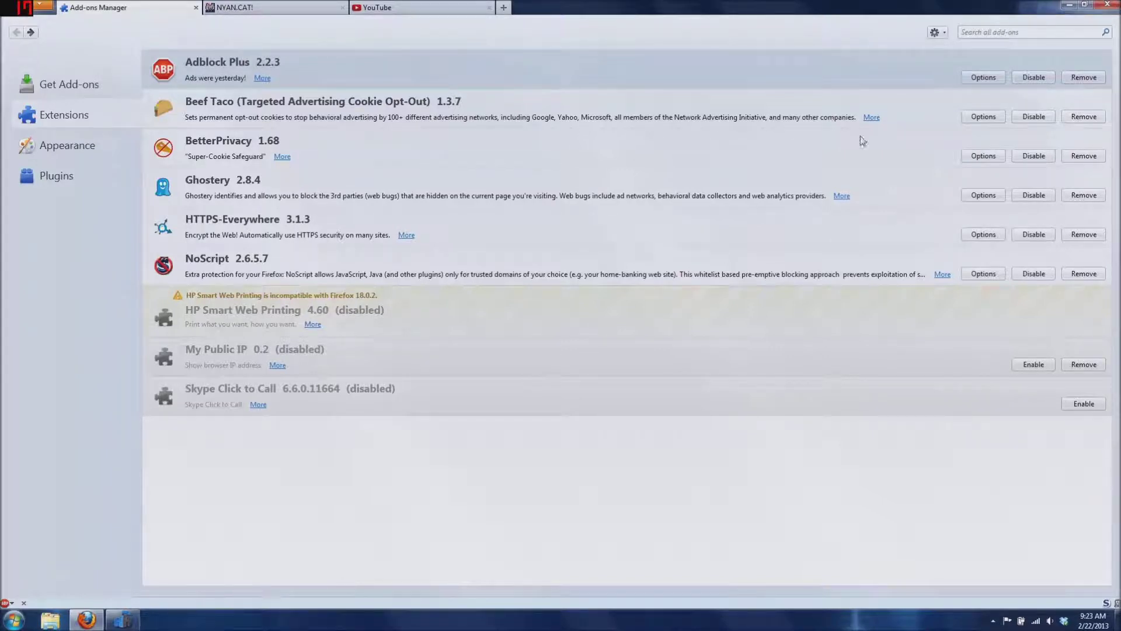
pyautogui.click(305, 110)
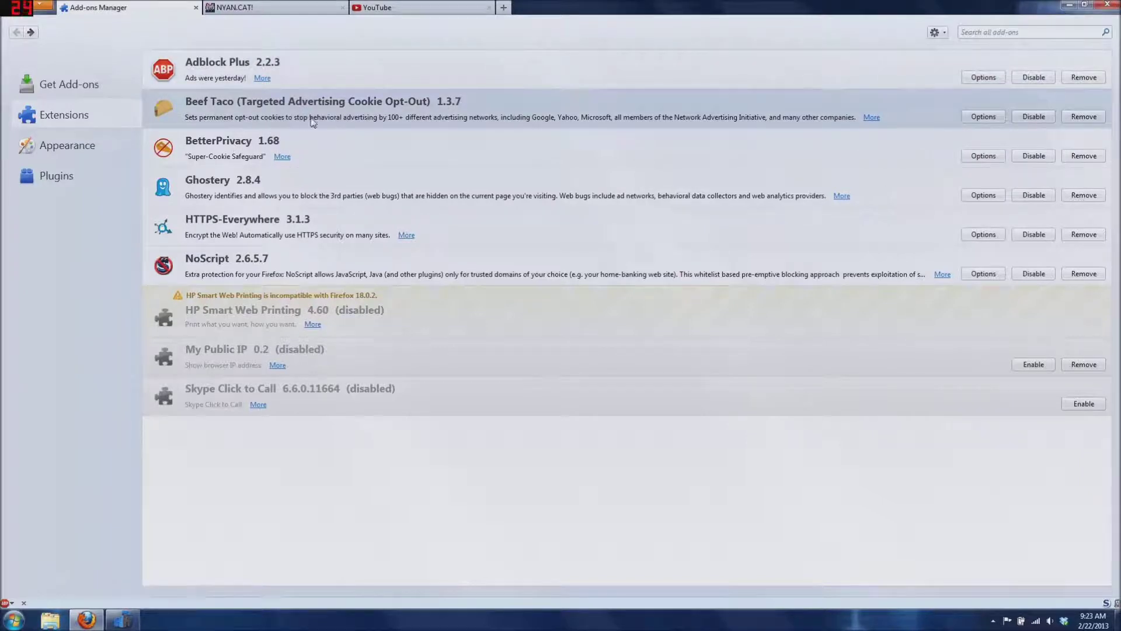
pyautogui.click(213, 155)
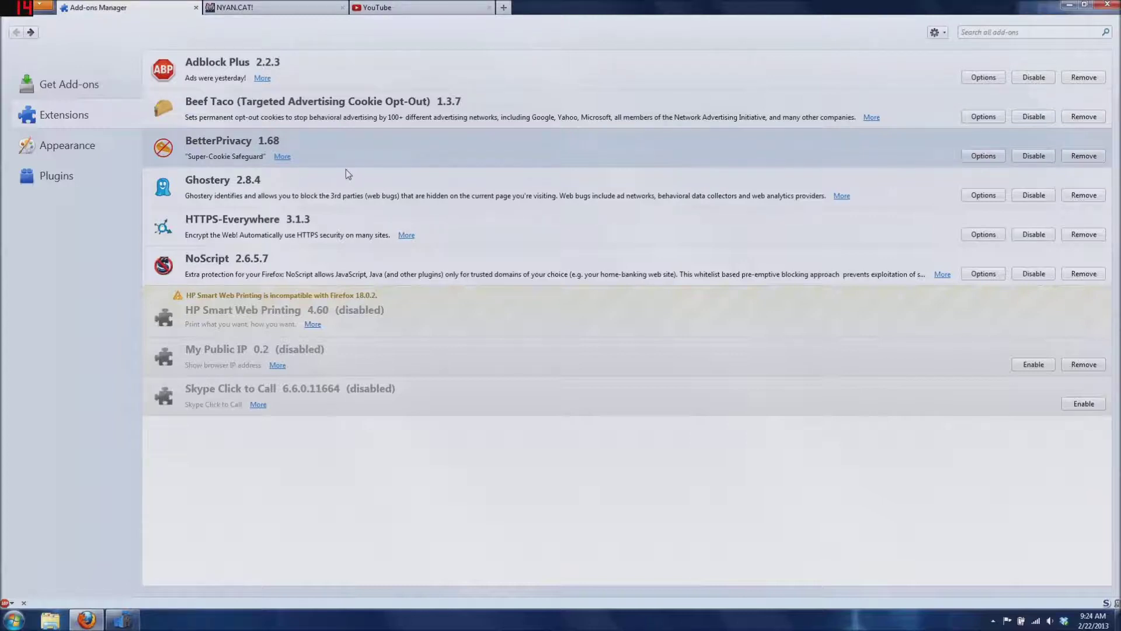
pyautogui.click(220, 126)
pyautogui.click(220, 145)
pyautogui.click(225, 187)
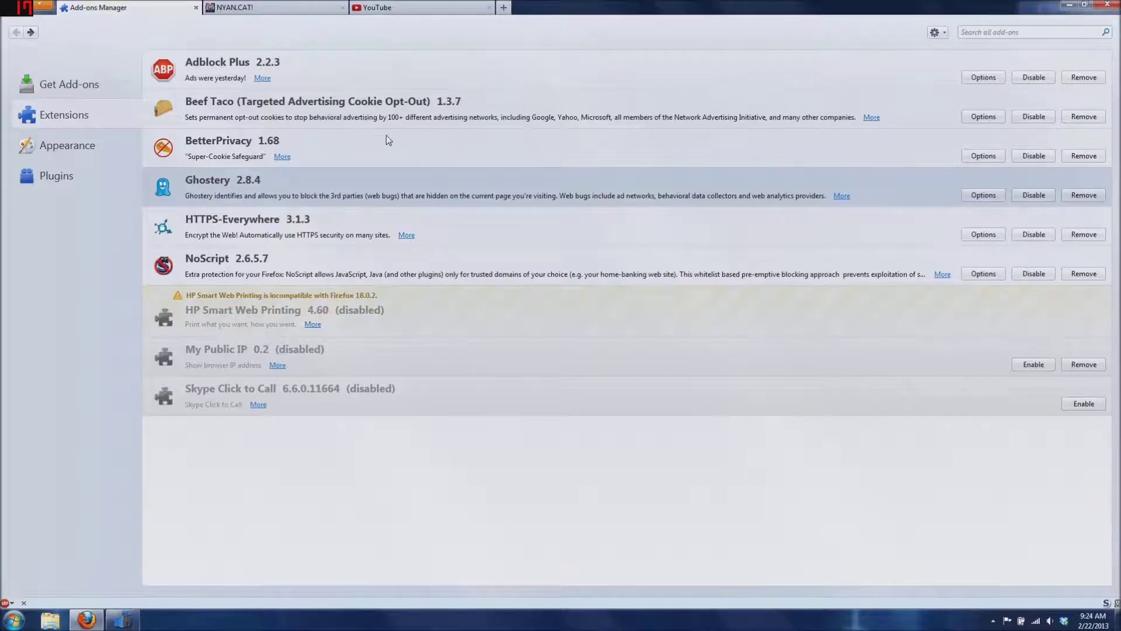
pyautogui.click(379, 7)
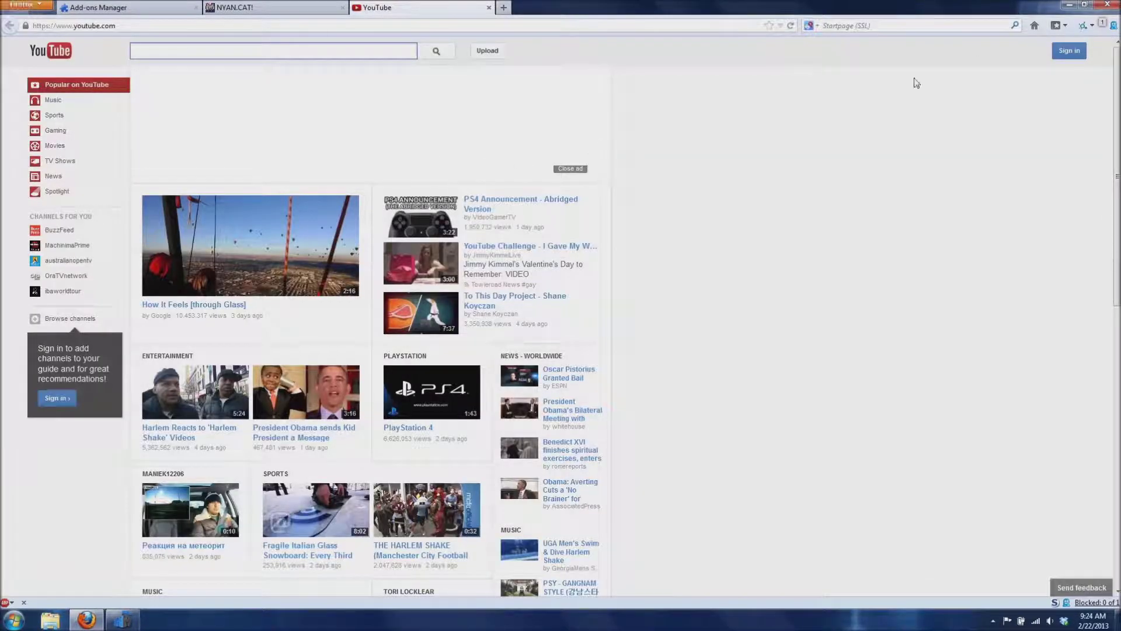
# - Review Ghostery's DoubleClick page, highlighting its services list and quote, then return to YouTube
pyautogui.click(1115, 26)
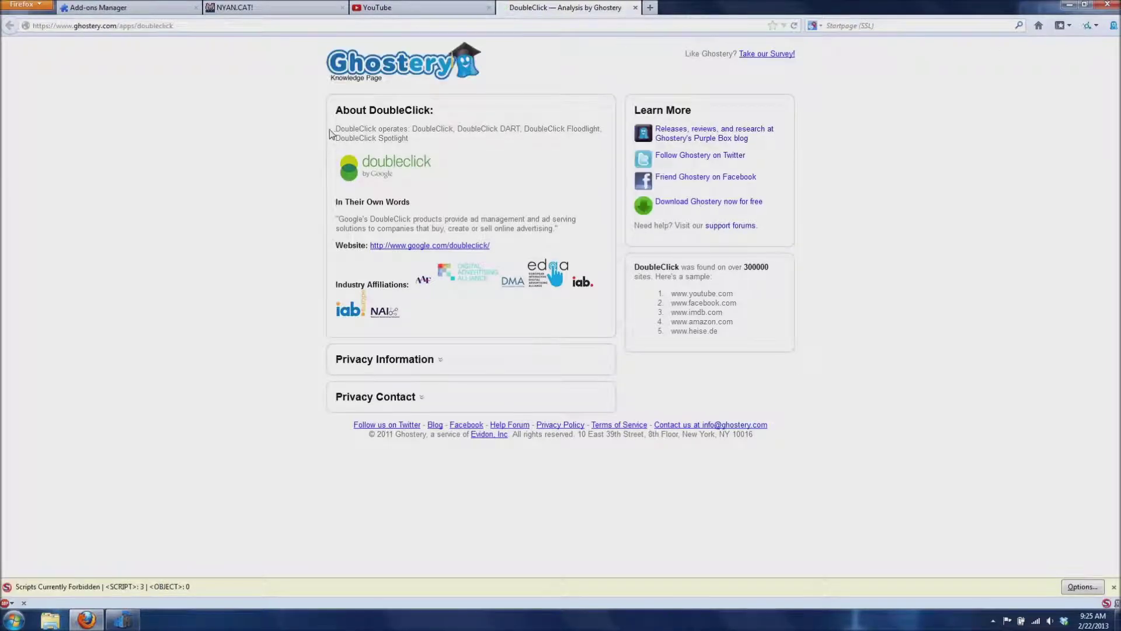
pyautogui.moveTo(335, 130); pyautogui.dragTo(593, 142)
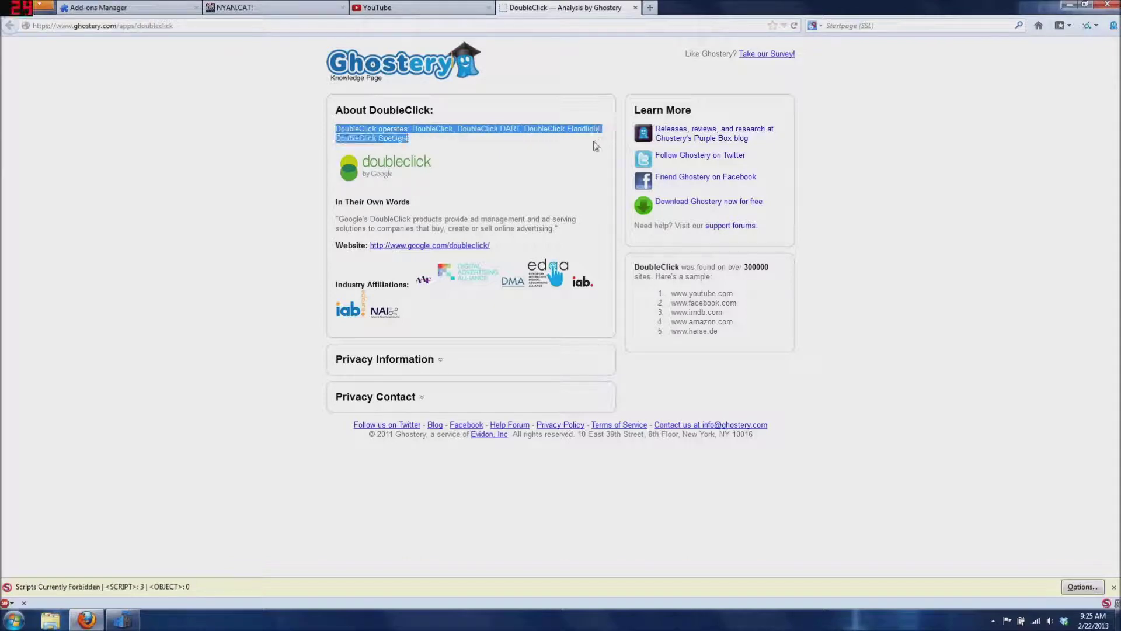
pyautogui.click(549, 146)
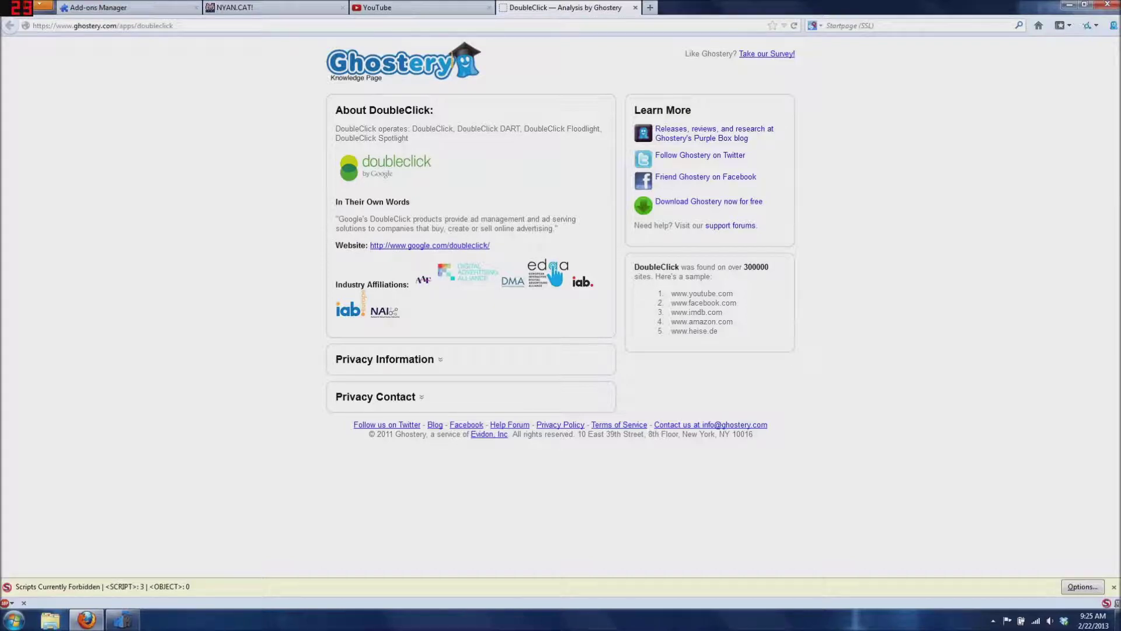
pyautogui.moveTo(561, 236); pyautogui.dragTo(336, 218)
pyautogui.click(517, 208)
pyautogui.click(409, 8)
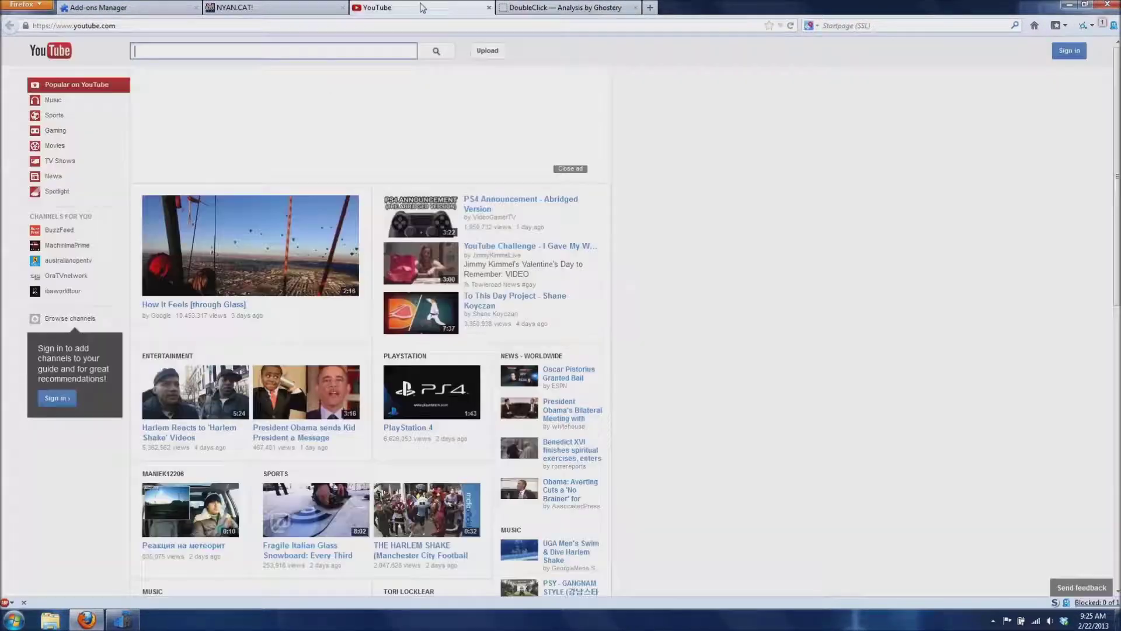
# - Mark DoubleClick as blocked in Ghostery and reload YouTube so the block applies
pyautogui.click(1113, 25)
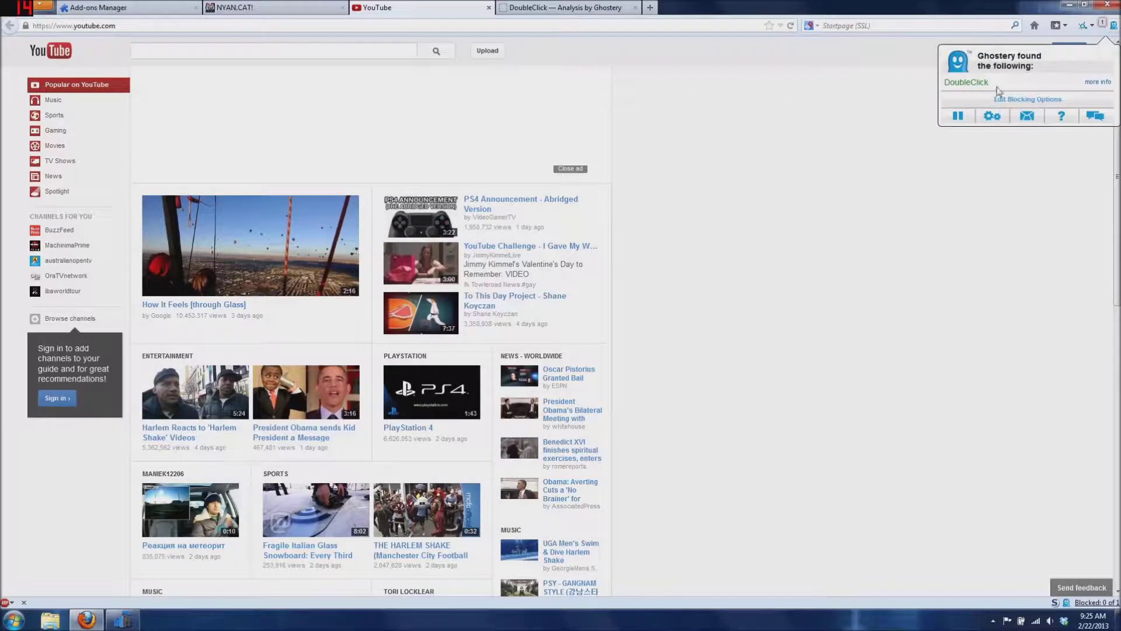
pyautogui.click(993, 104)
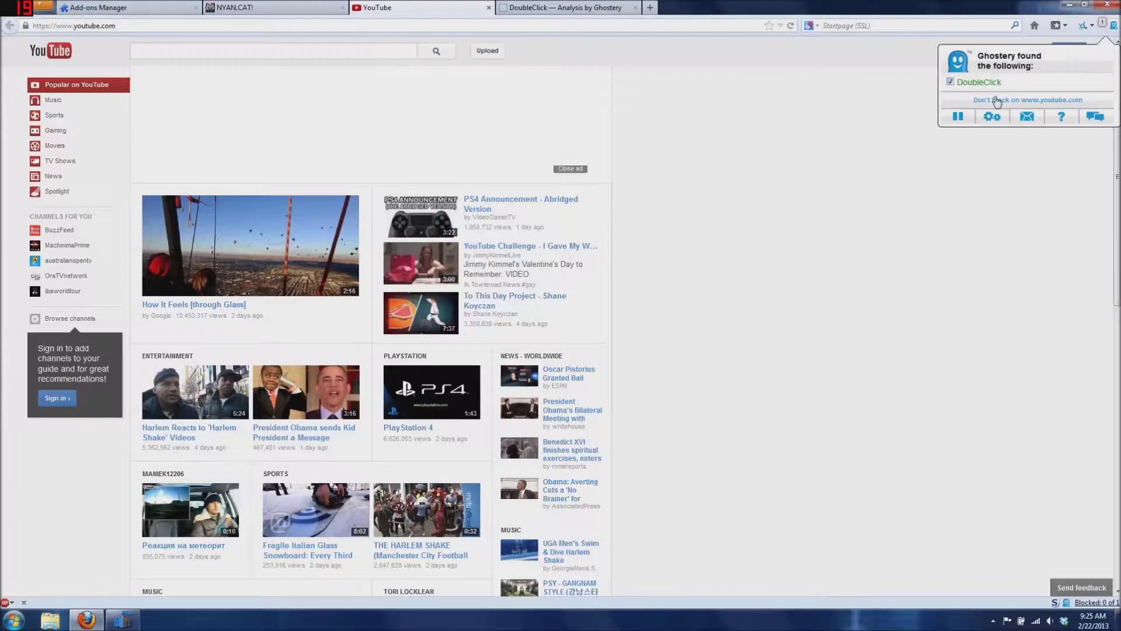
pyautogui.click(912, 108)
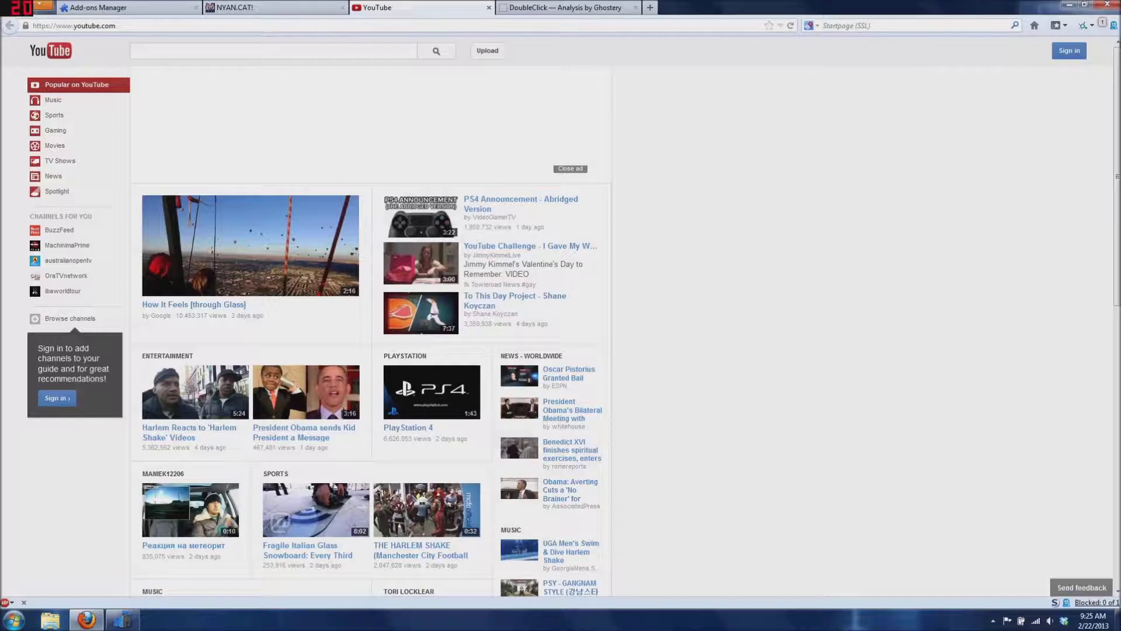
pyautogui.click(791, 25)
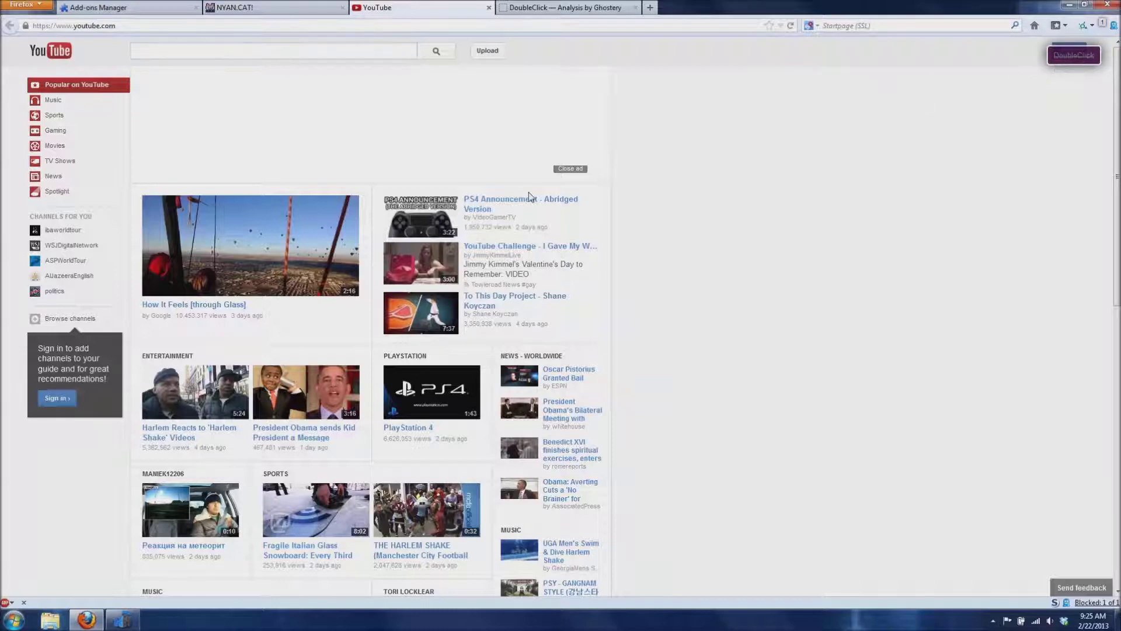
# - Close the YouTube and DoubleClick tabs, return to the Add-ons Manager, and start a new tab
pyautogui.click(489, 7)
pyautogui.click(489, 7)
pyautogui.click(100, 8)
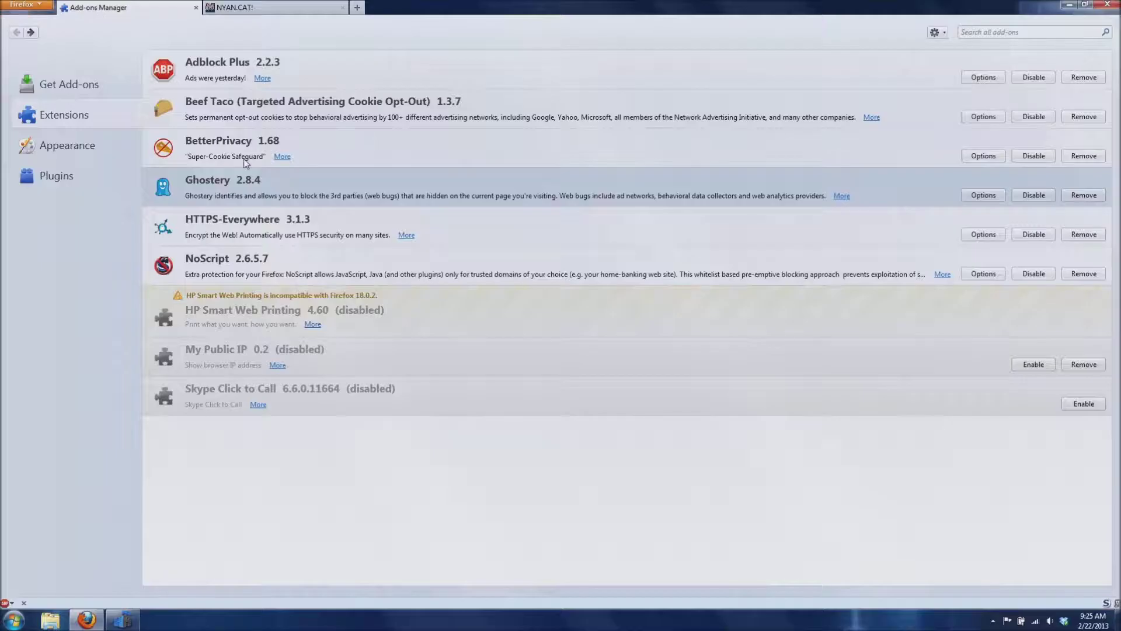
pyautogui.click(360, 7)
pyautogui.write('youtube.com')
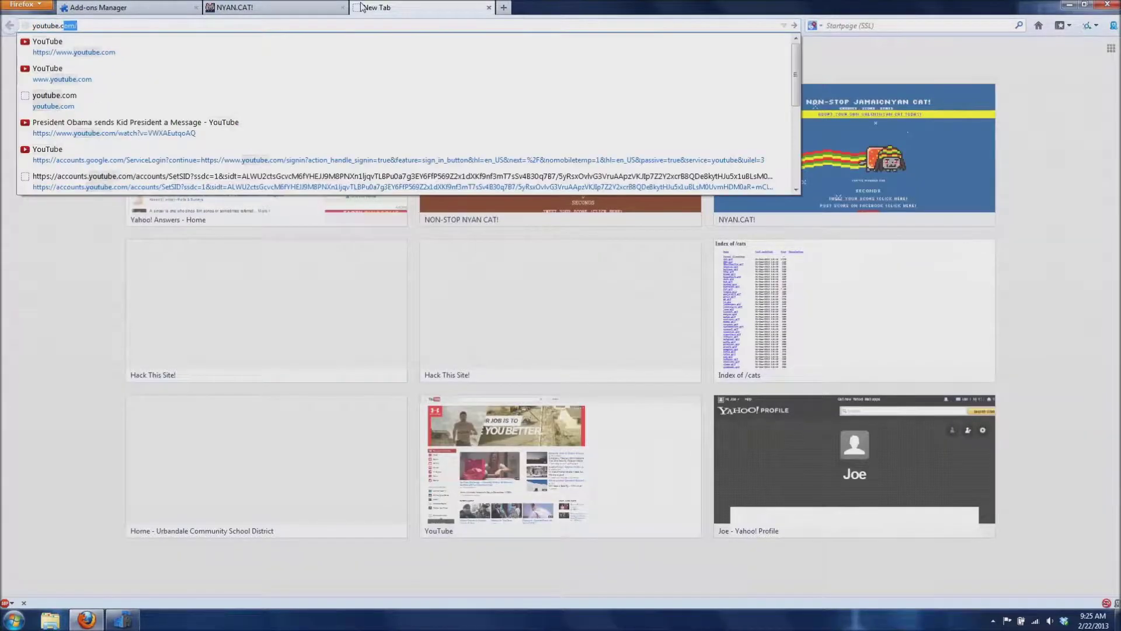
pyautogui.press('Return')
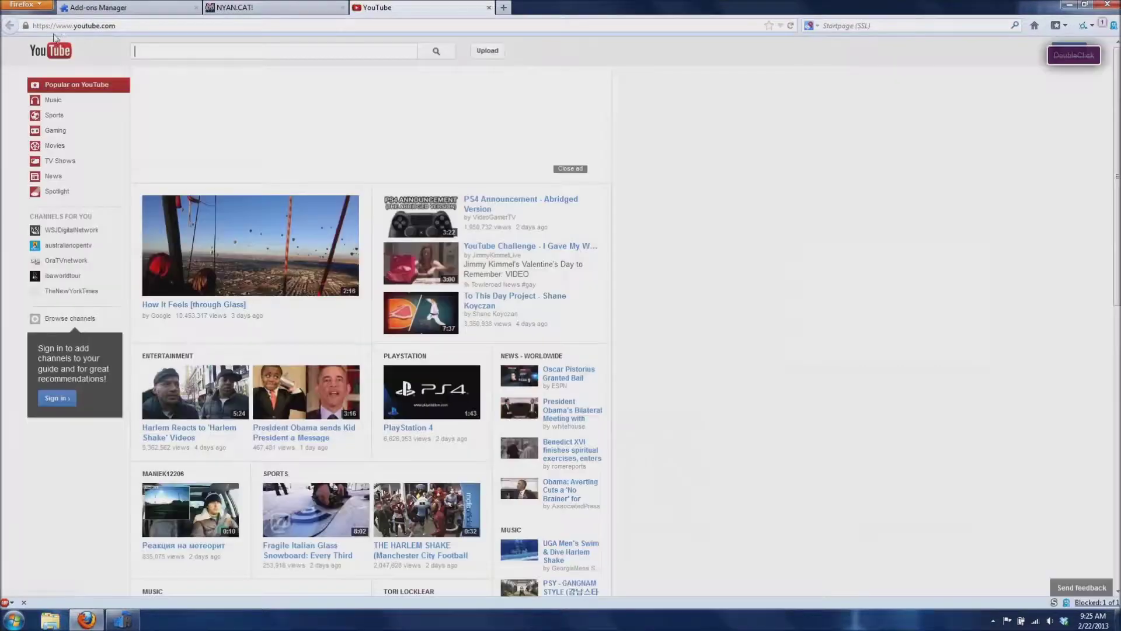
pyautogui.click(40, 26)
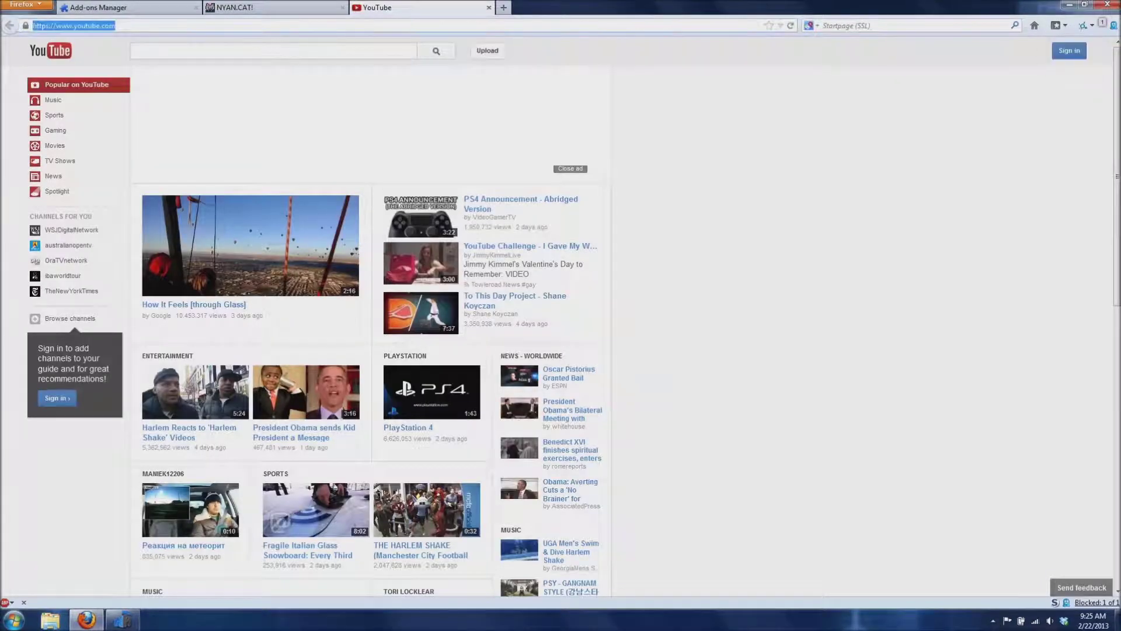
pyautogui.click(40, 25)
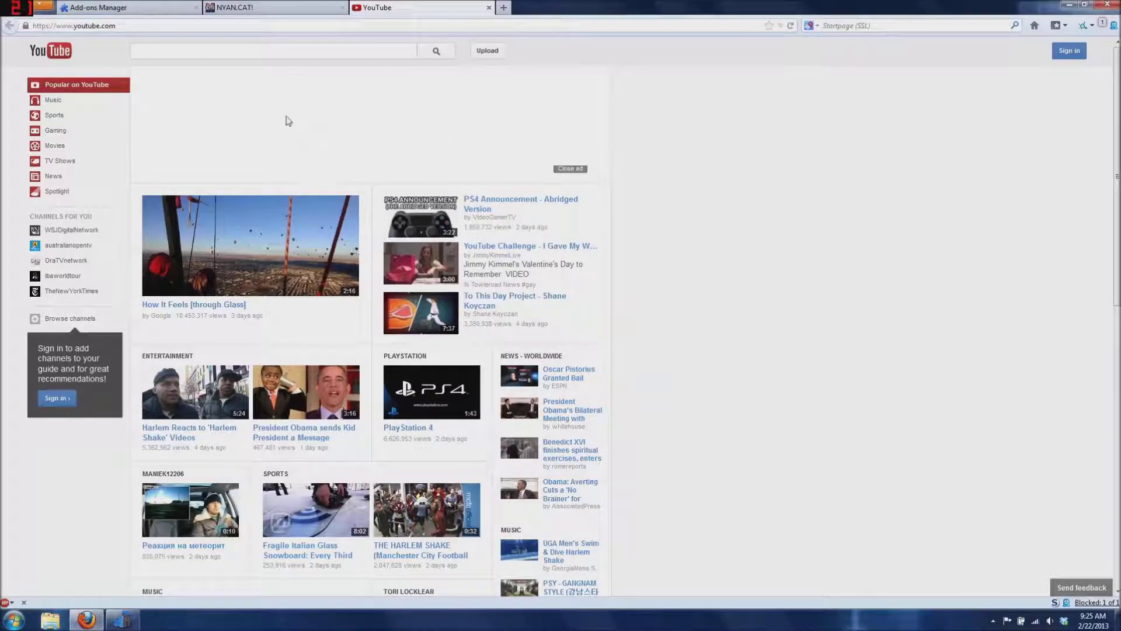
pyautogui.click(490, 8)
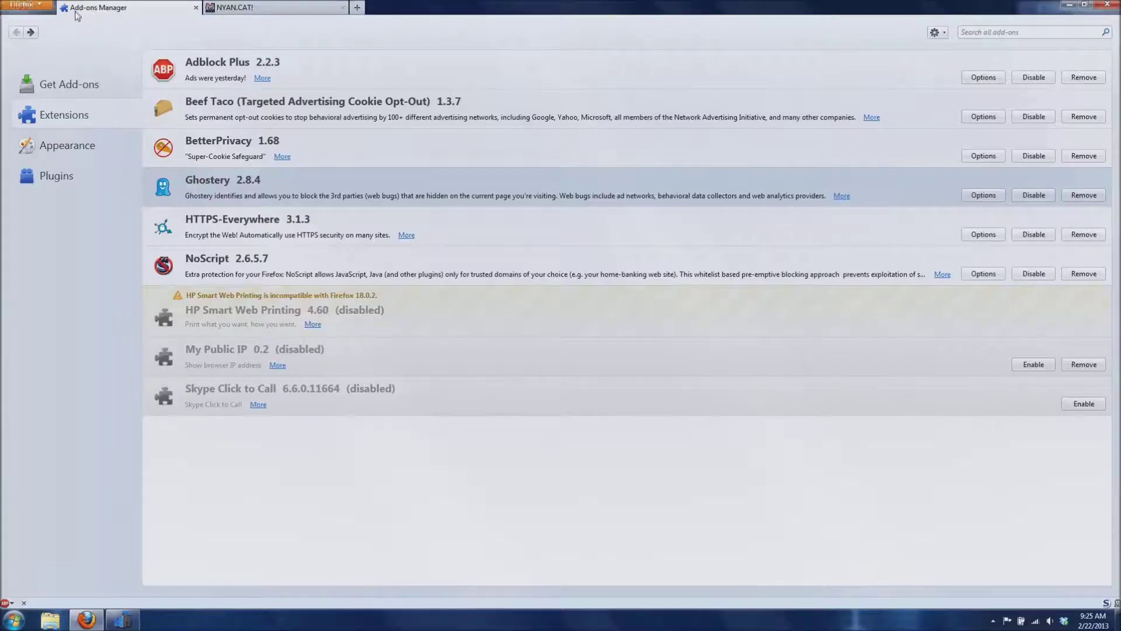
# - Select NoScript in the extensions list, then bring up the Nyan Cat page with its scripts forbidden
pyautogui.click(348, 257)
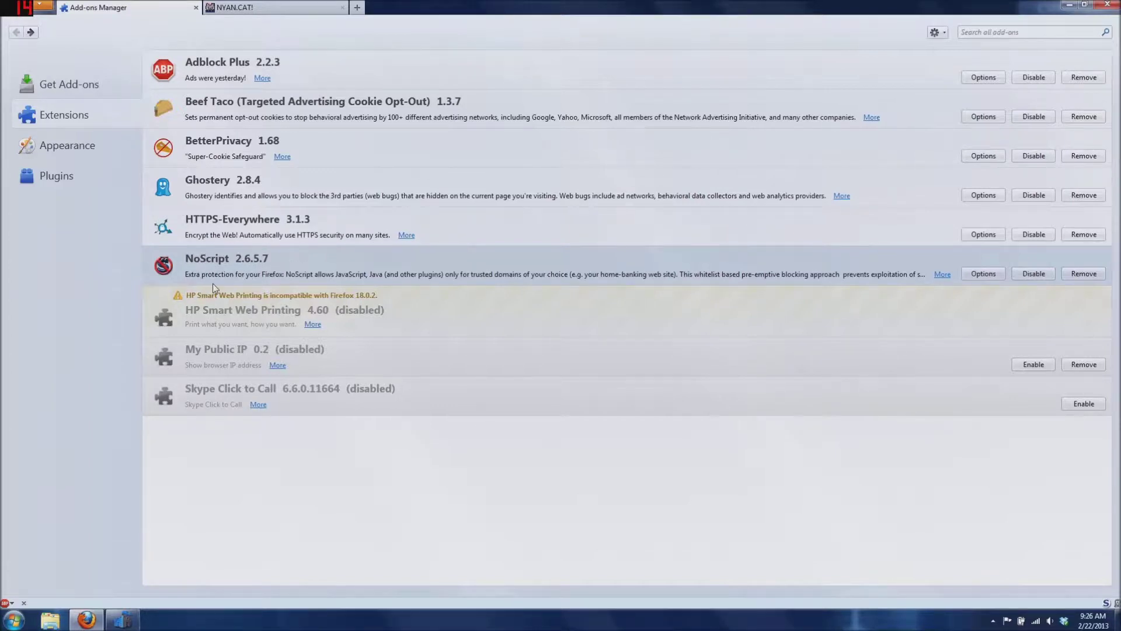
pyautogui.click(260, 8)
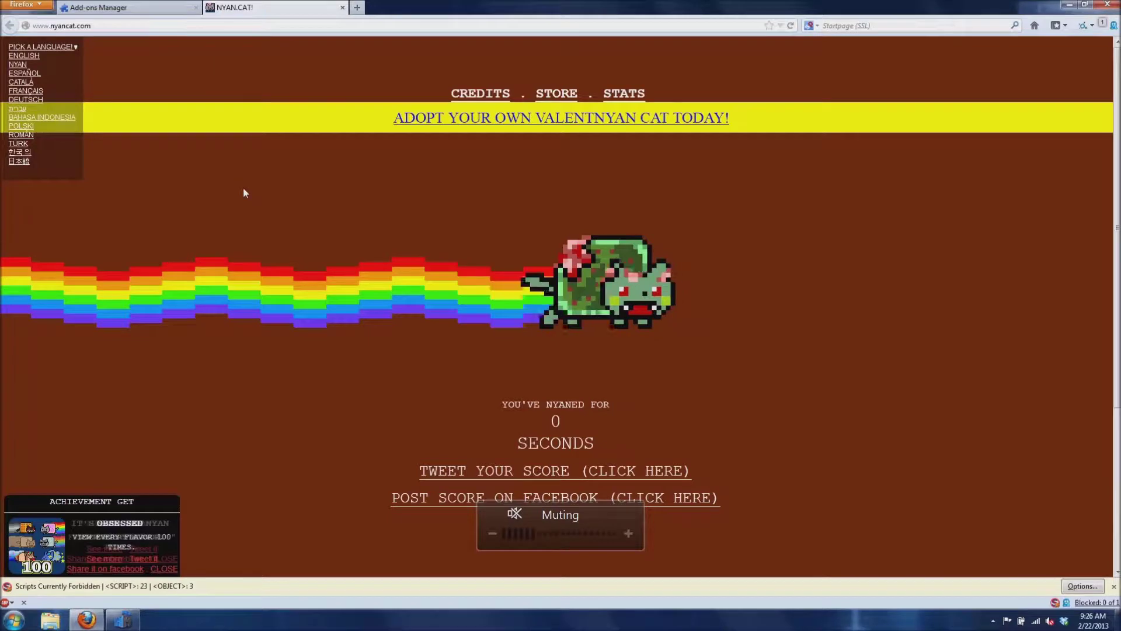
pyautogui.rightClick(312, 316)
pyautogui.moveTo(337, 461)
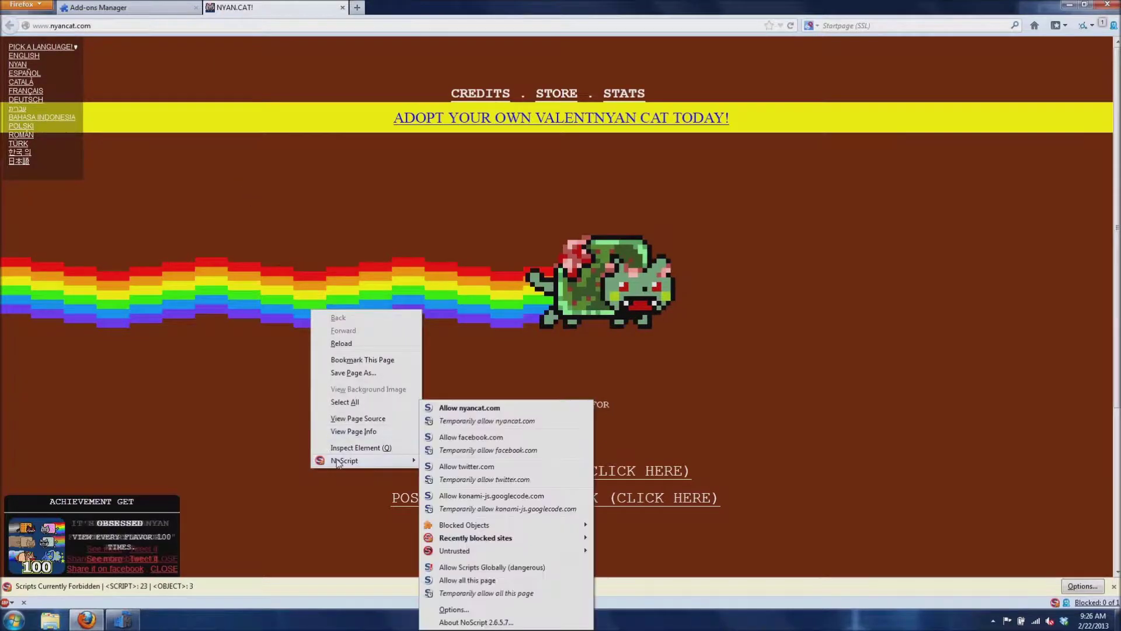
pyautogui.click(542, 433)
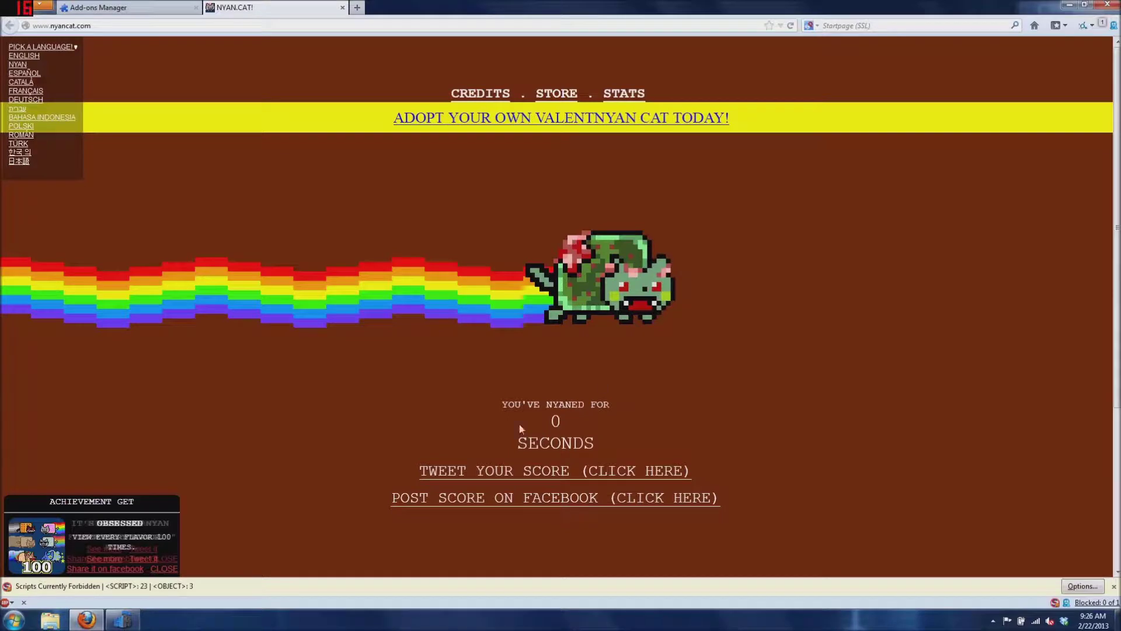
pyautogui.rightClick(305, 340)
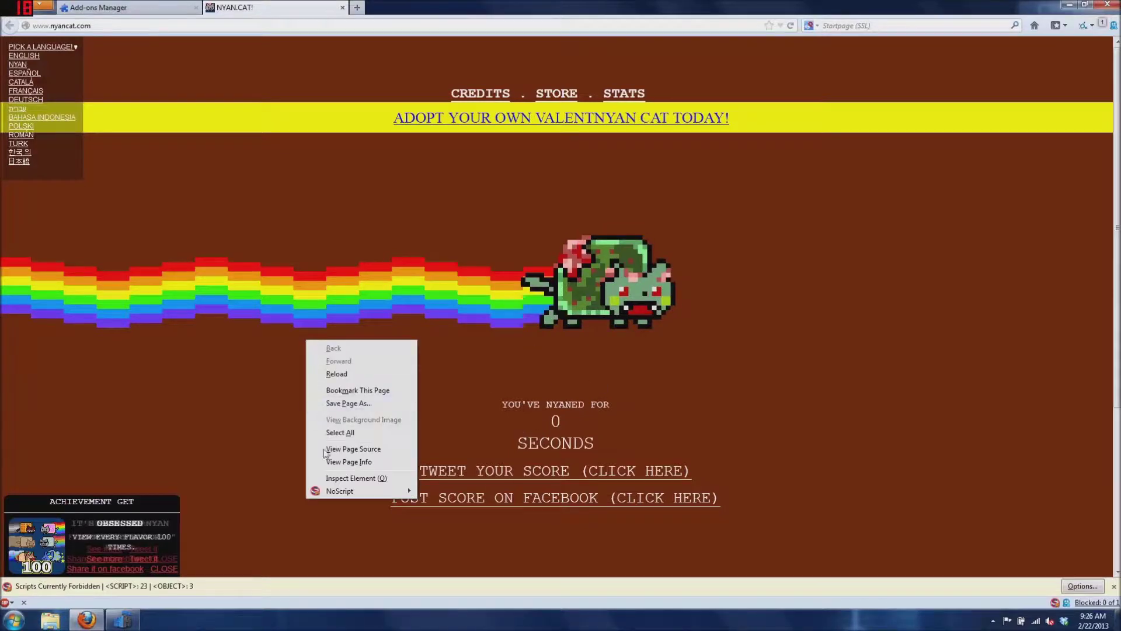
pyautogui.moveTo(338, 493)
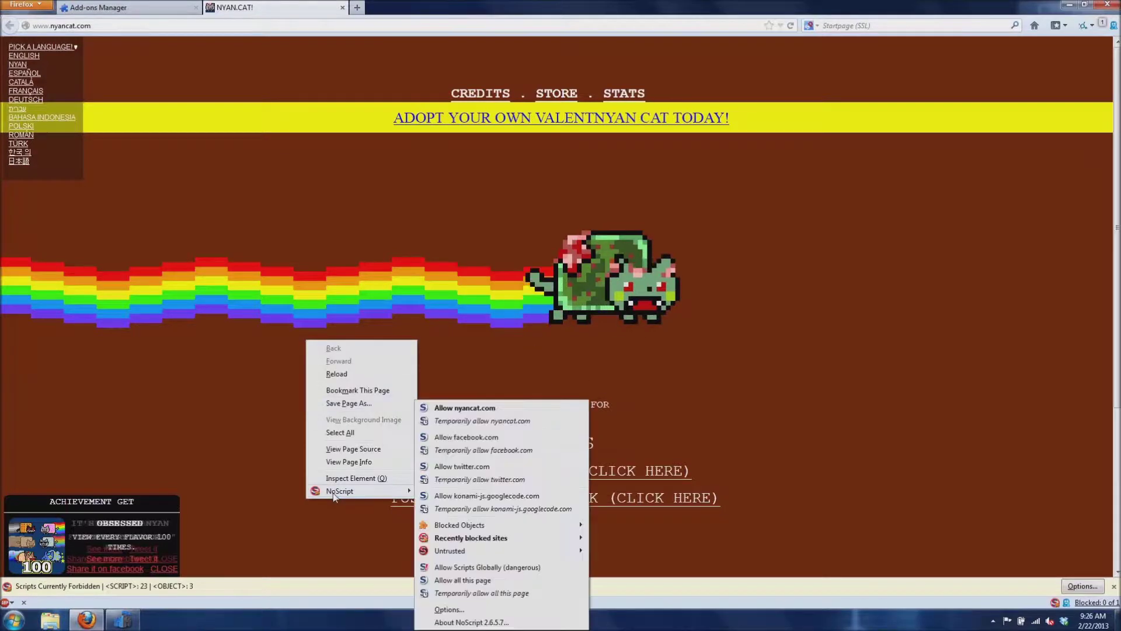
pyautogui.click(455, 425)
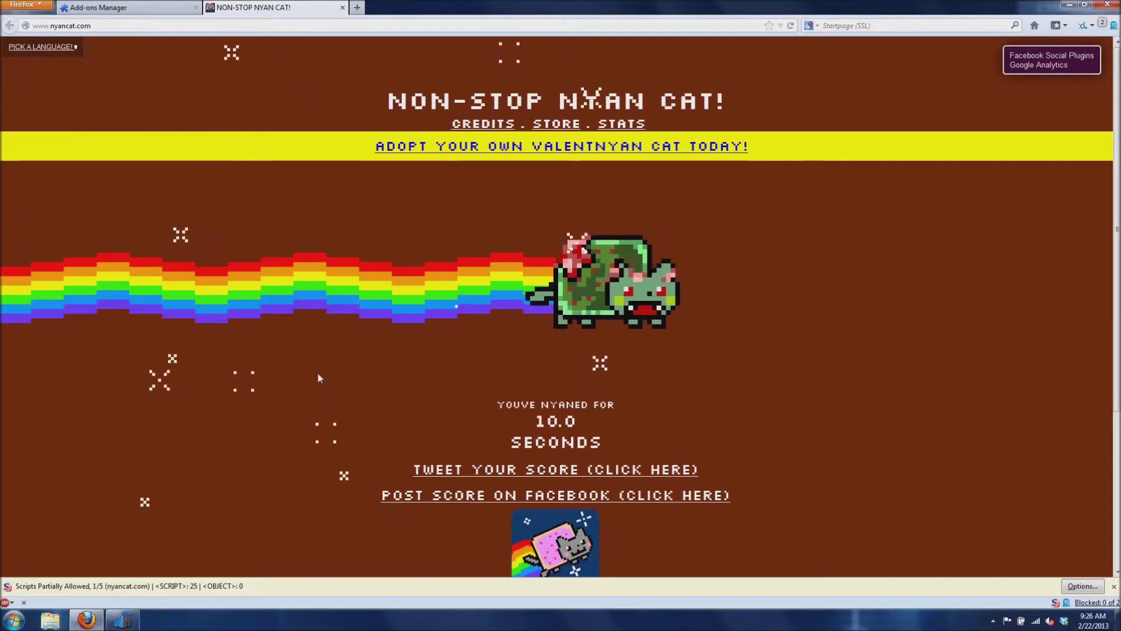
pyautogui.rightClick(324, 326)
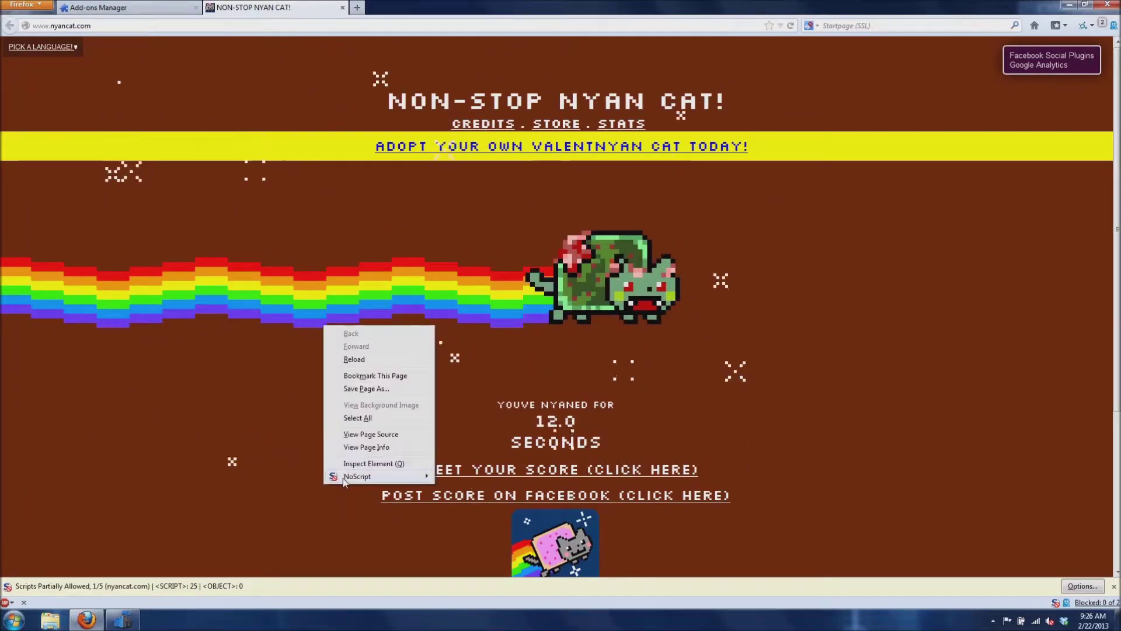
pyautogui.moveTo(351, 476)
pyautogui.click(476, 379)
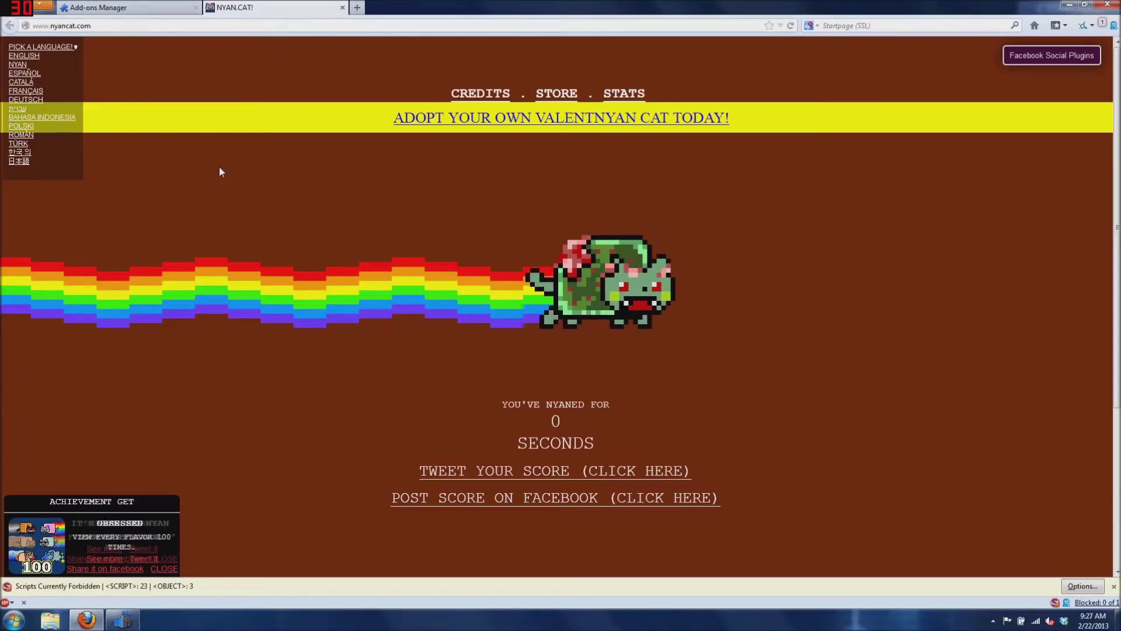
# - Return to the Add-ons Manager tab listing NoScript 2.6.5.7 among installed extensions
pyautogui.click(105, 7)
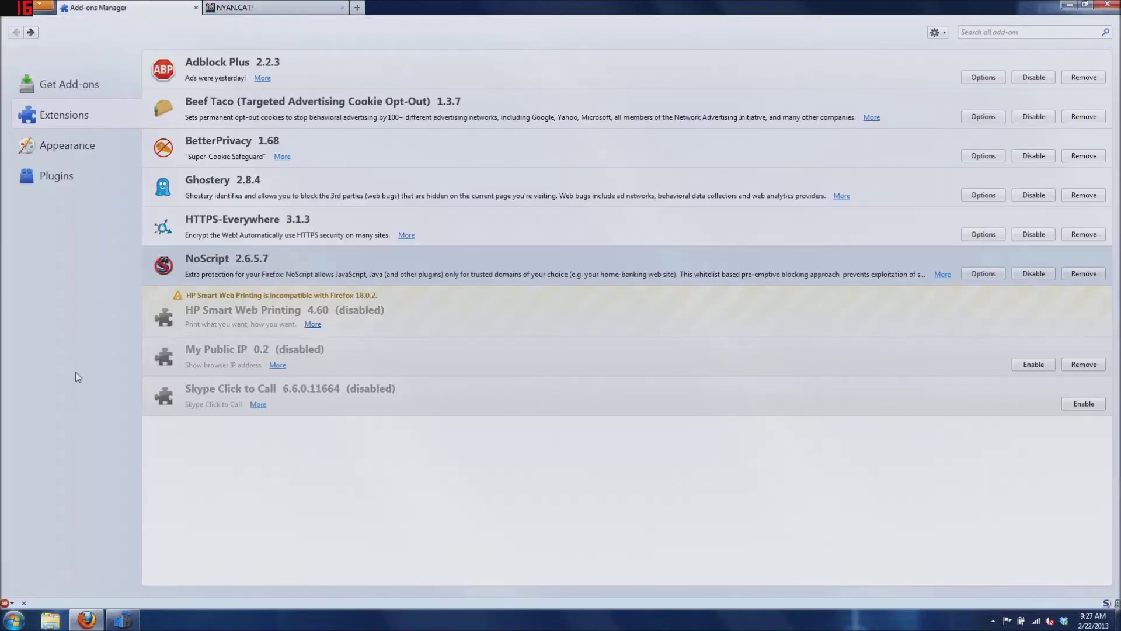